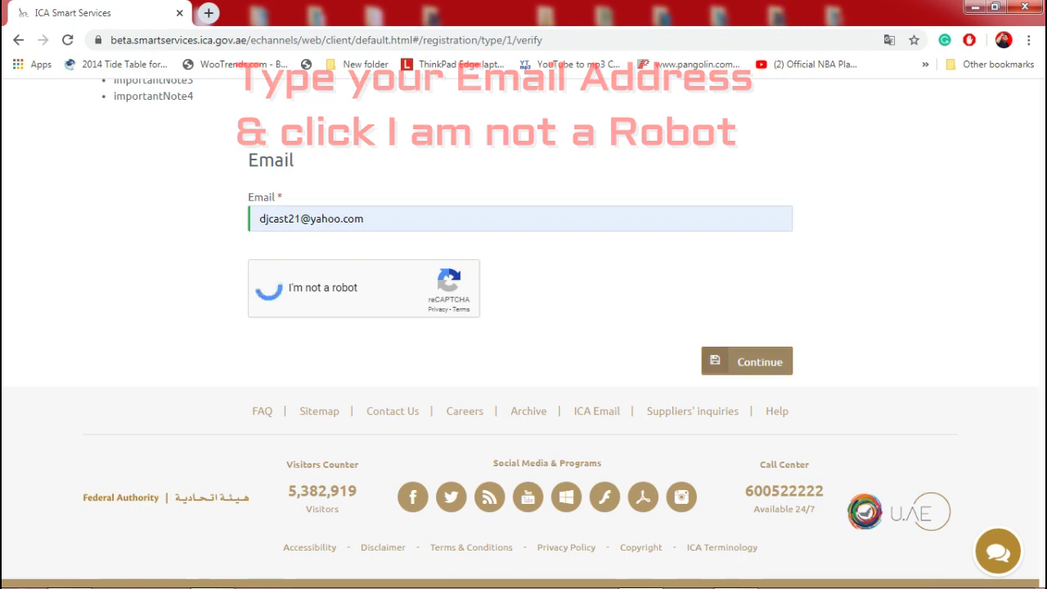
- Submit the email verification form with the entered email and ticked reCAPTCHA
key(Return)
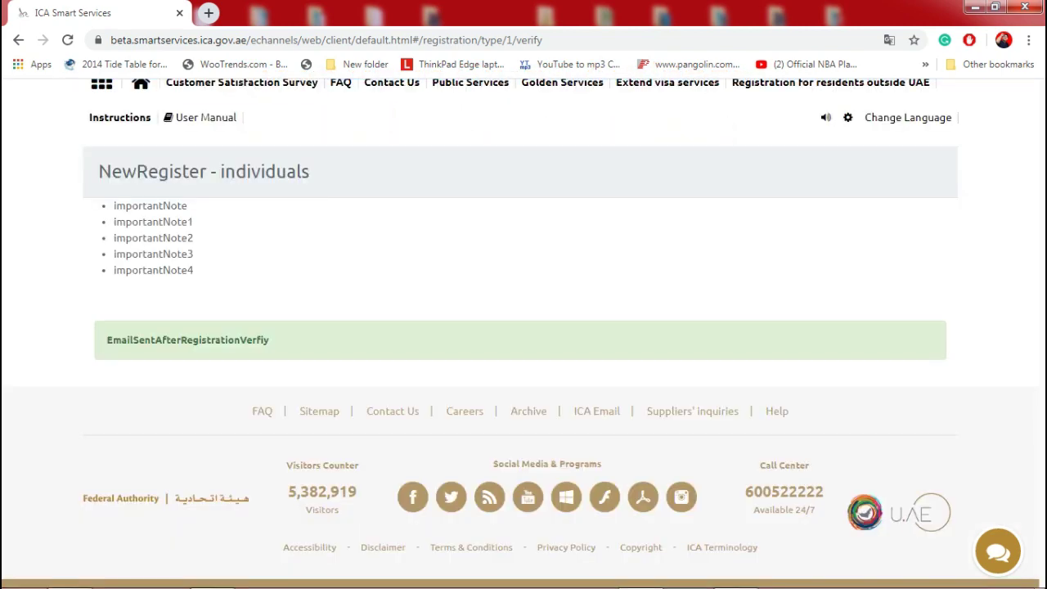
scroll(521, 334, down, 2)
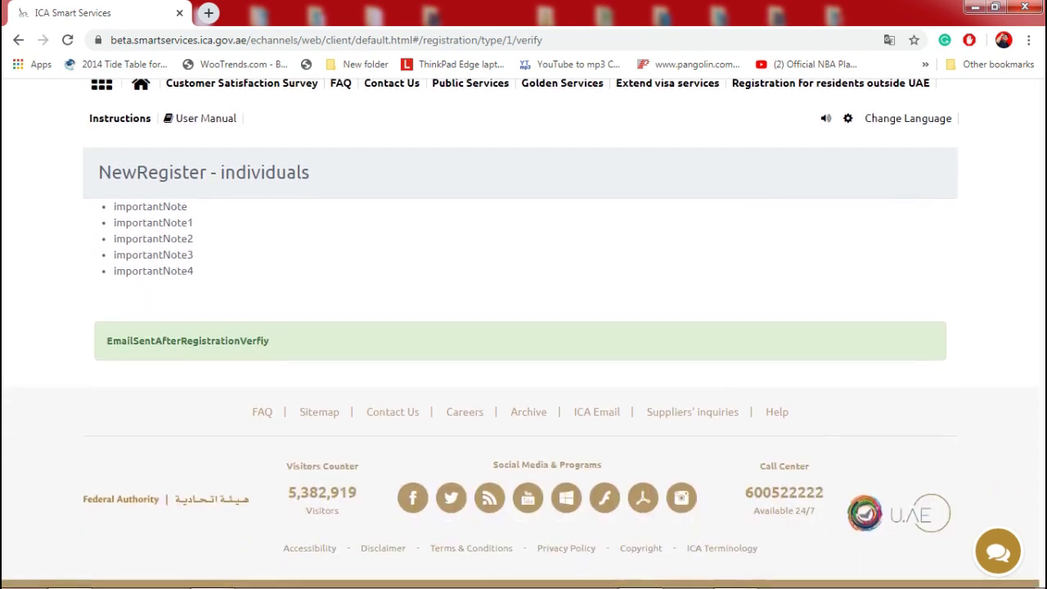
scroll(524, 327, up, 2)
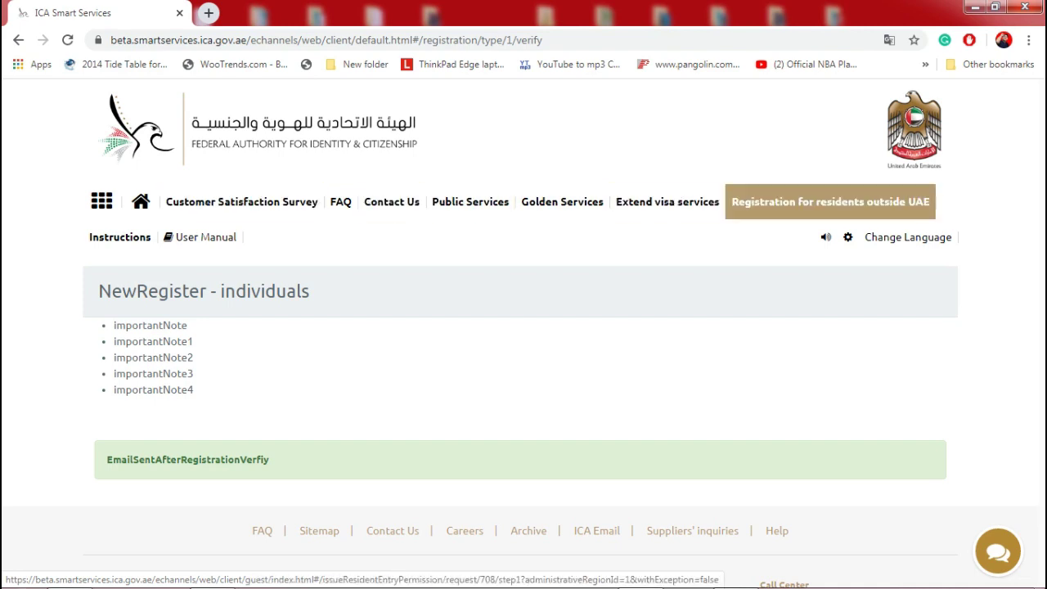
- Open Registration for residents outside UAE and scroll down to the Personal Information section
click(831, 201)
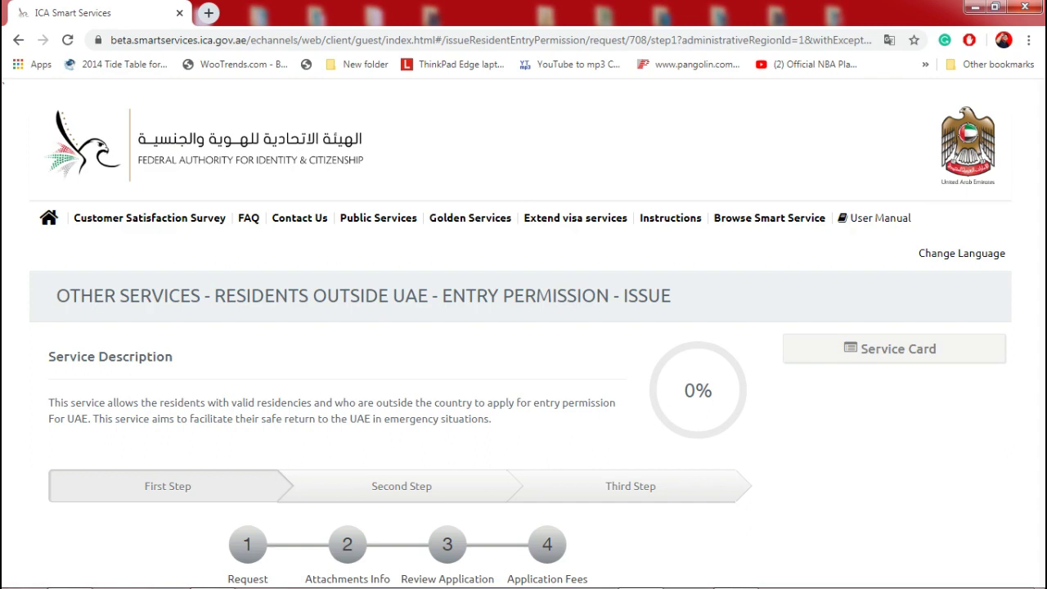
scroll(524, 328, down, 4)
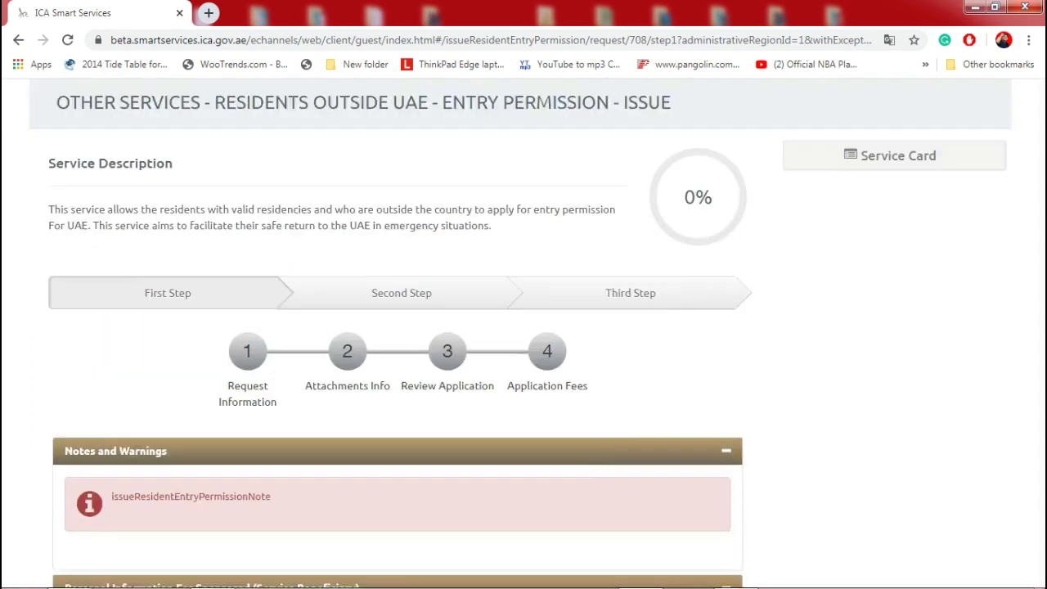
scroll(523, 327, down, 2)
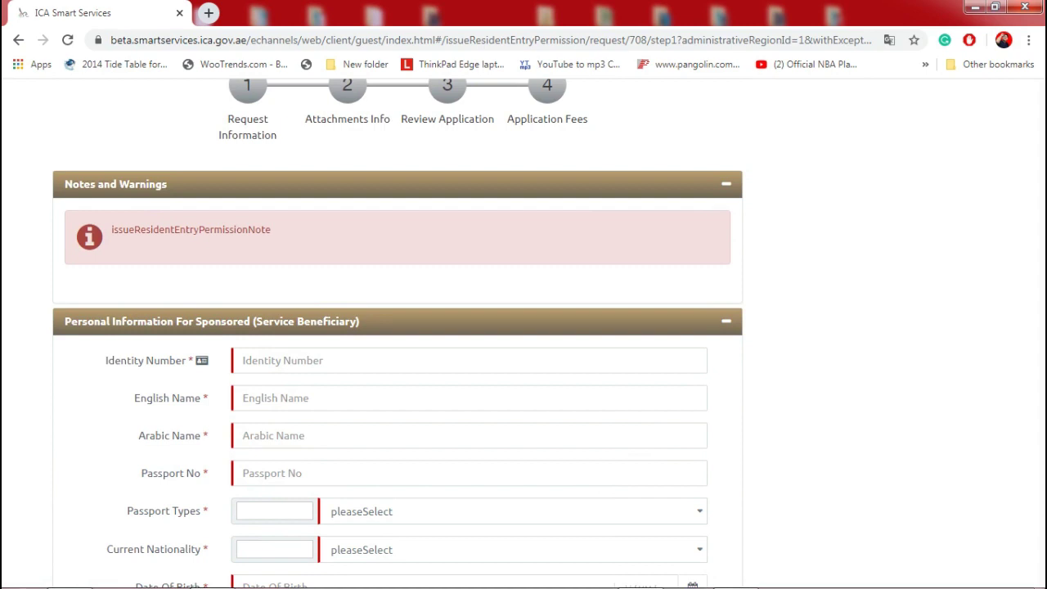
scroll(398, 334, down, 1)
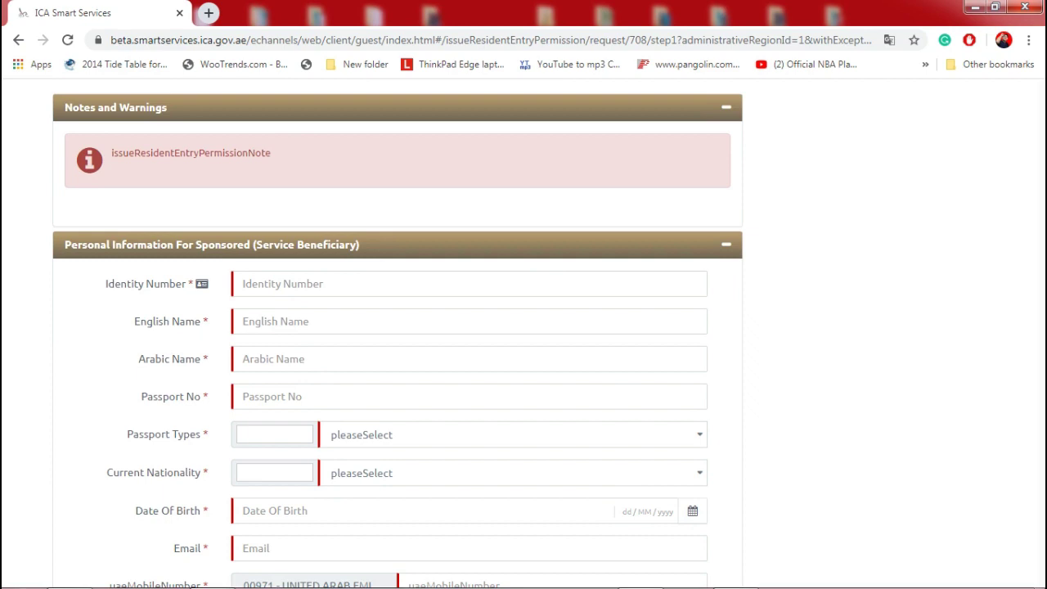
- Enter the sponsored person's identity number, leave English Name empty, and open Passport Types
click(469, 284)
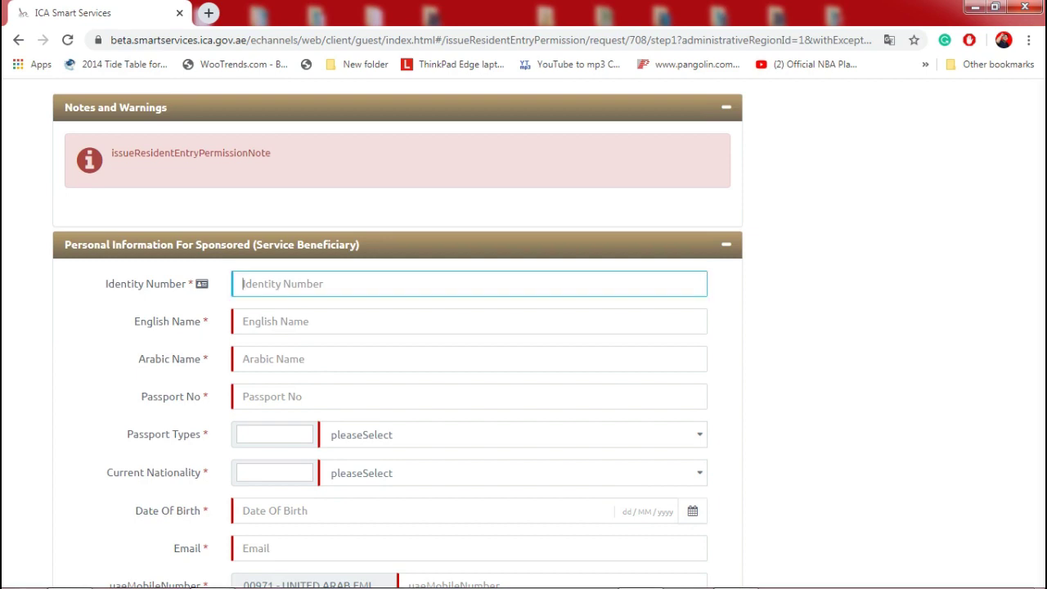
text(123456780)
click(469, 322)
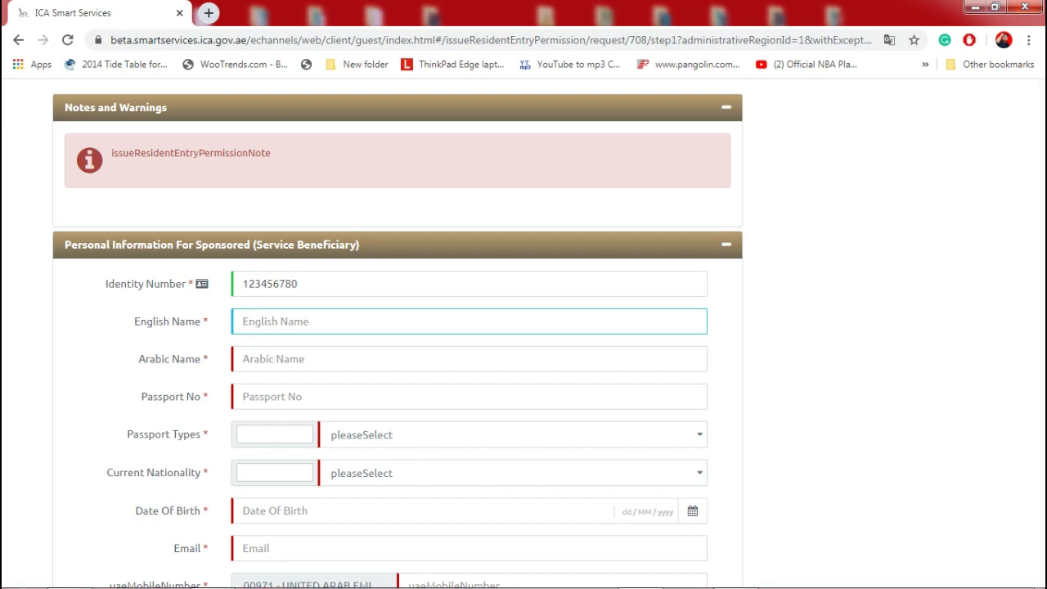
scroll(398, 328, down, 1)
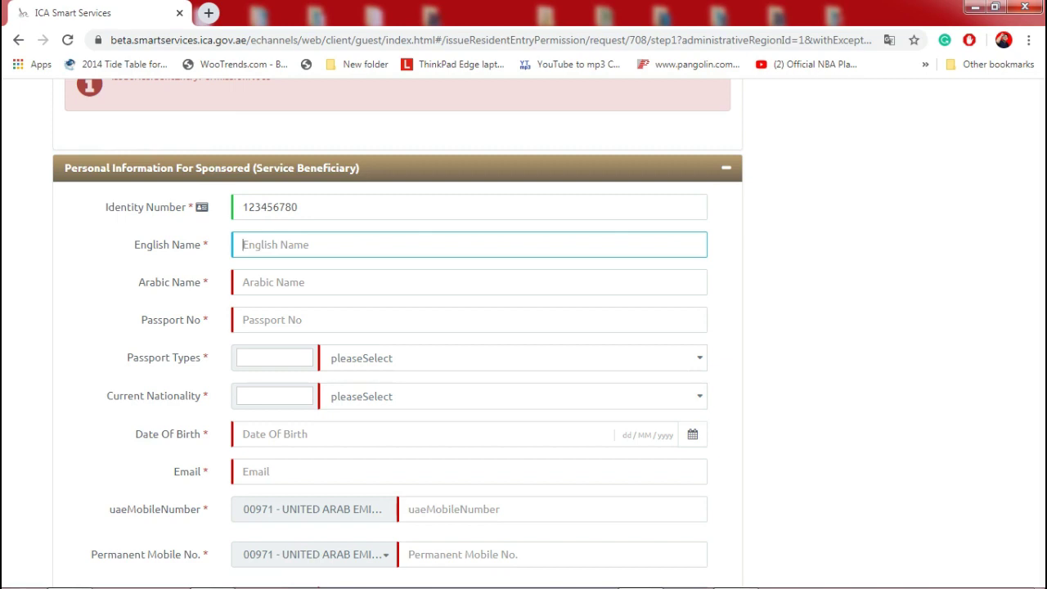
scroll(524, 327, down, 1)
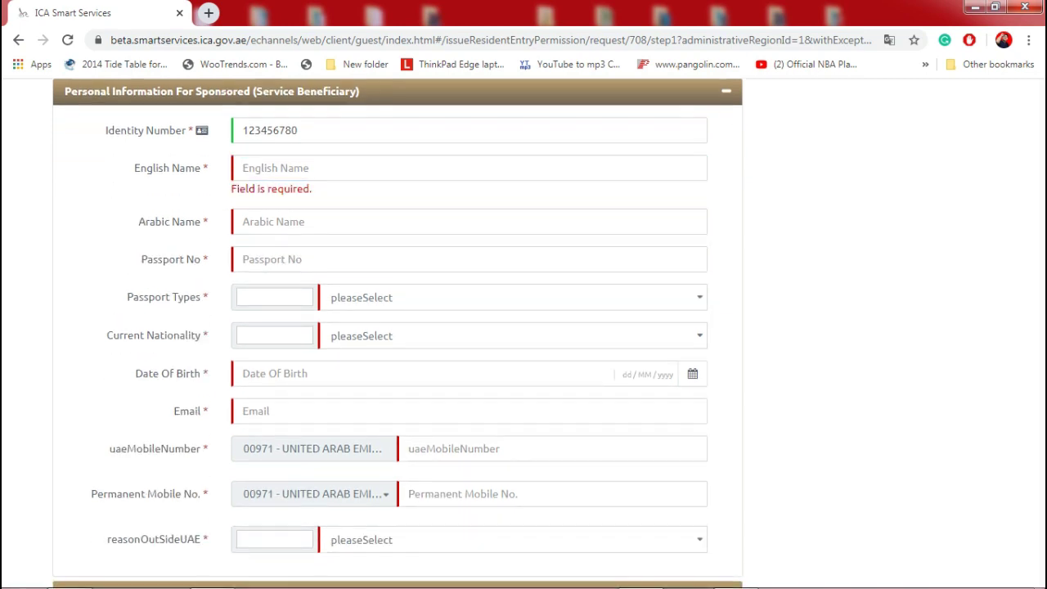
click(514, 297)
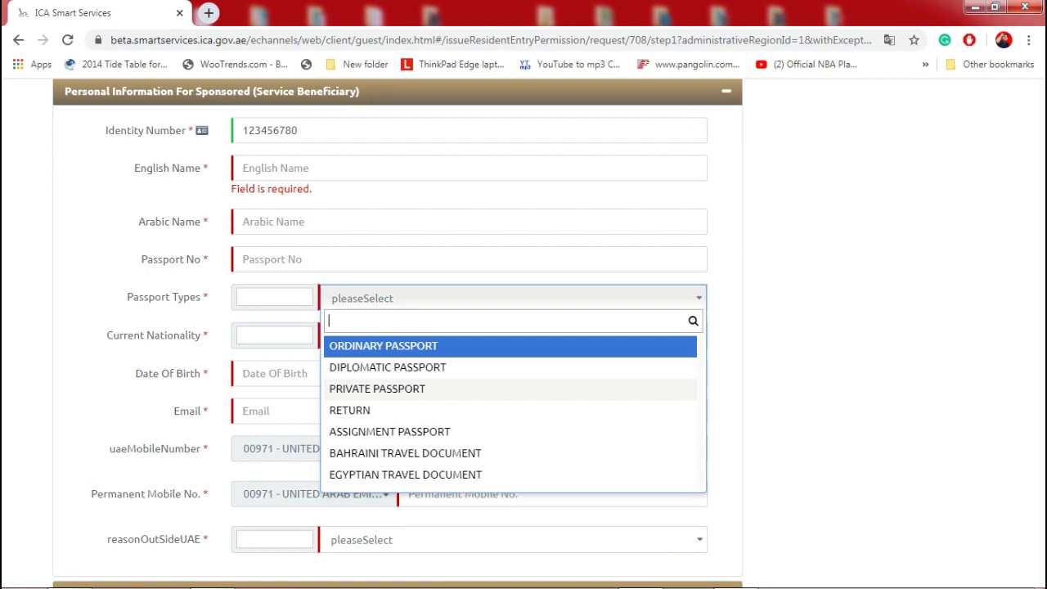
- Close the Passport Types list without selecting a passport type
scroll(507, 450, down, 3)
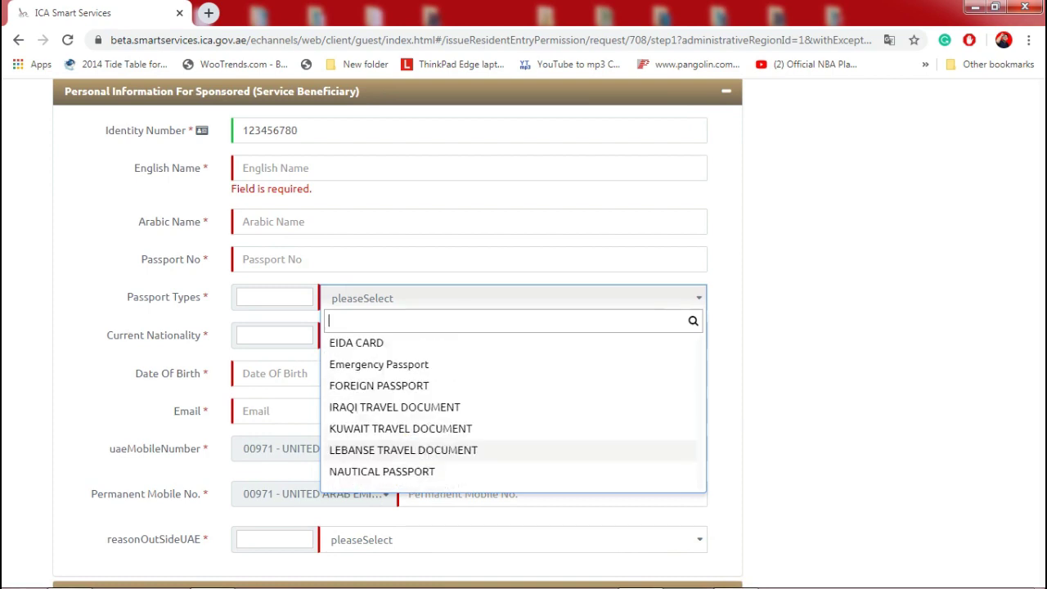
scroll(507, 450, up, 5)
scroll(507, 450, up, 5)
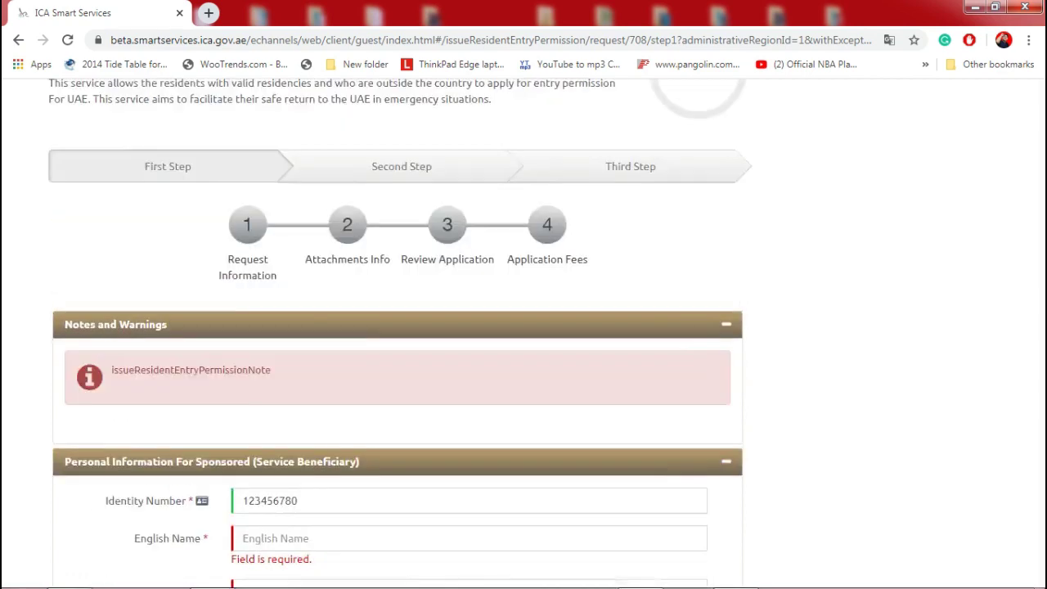
scroll(507, 450, up, 3)
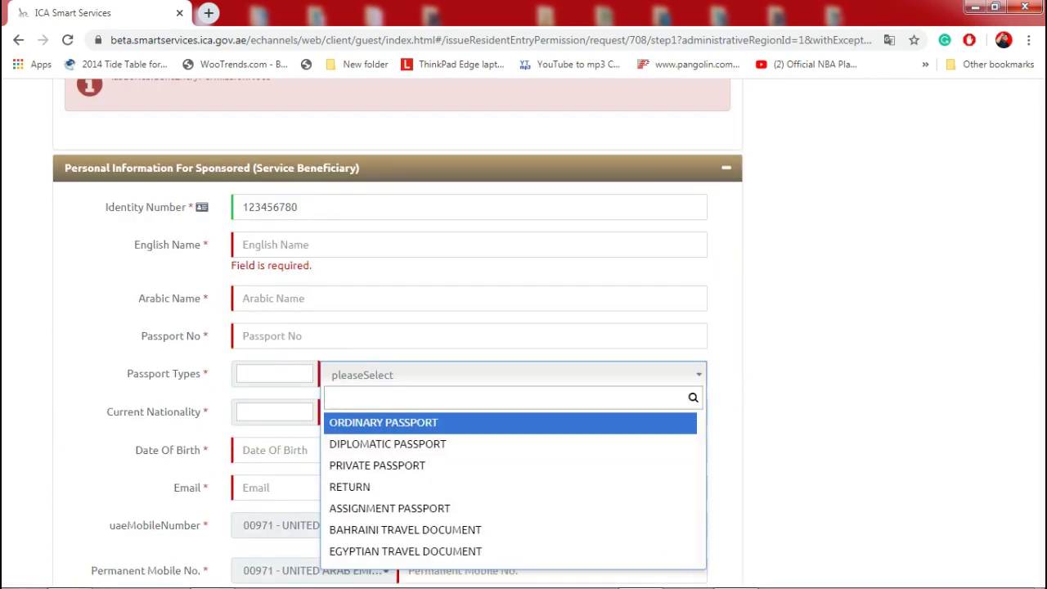
key(Escape)
scroll(398, 327, down, 1)
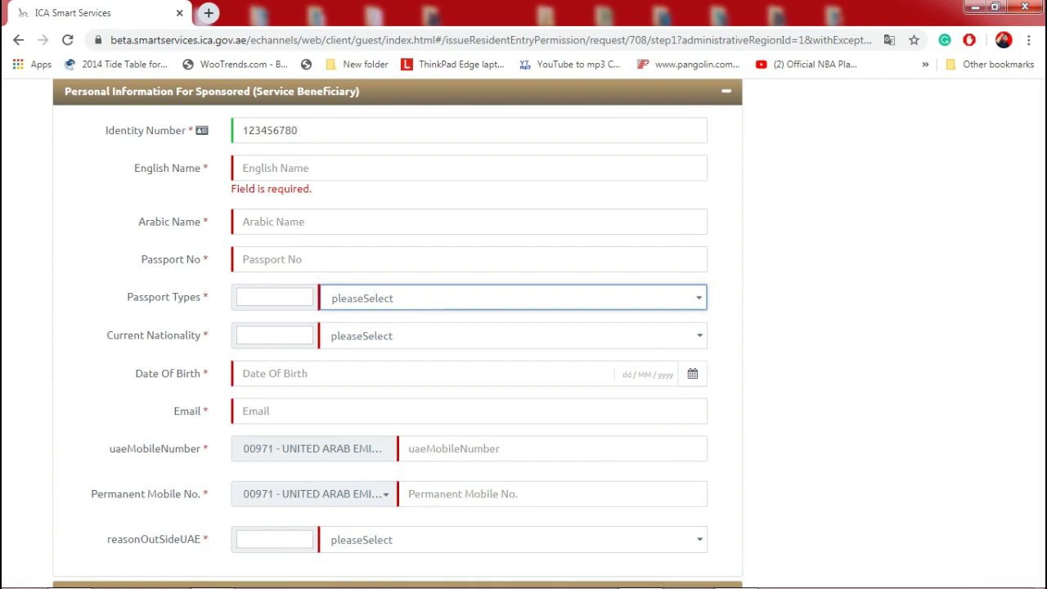
- Set Current Nationality to PHILIPPINES (code 237)
key(Tab)
key(Down)
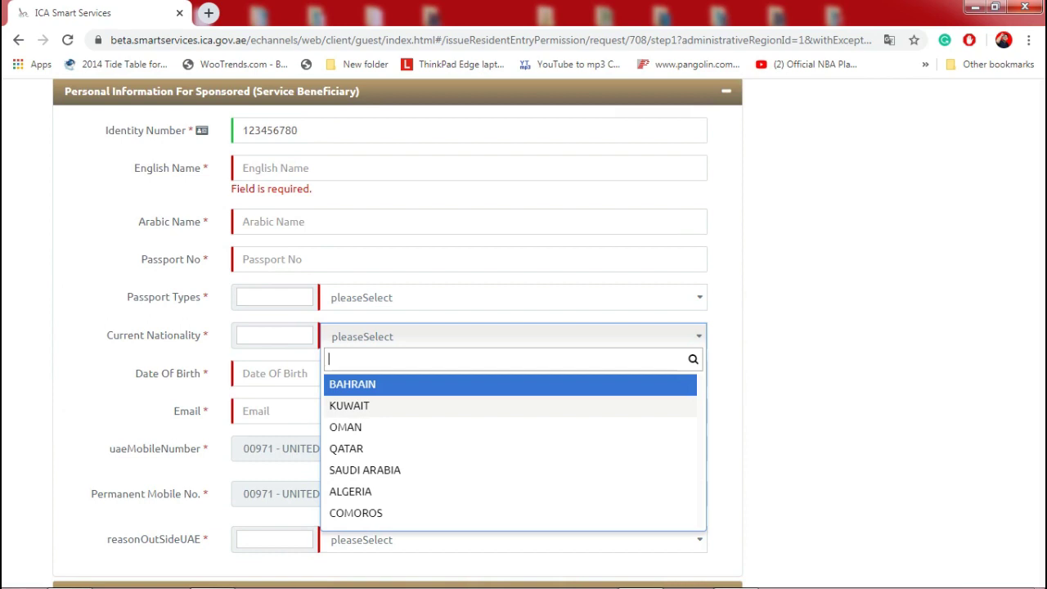
text(p)
scroll(510, 401, down, 1)
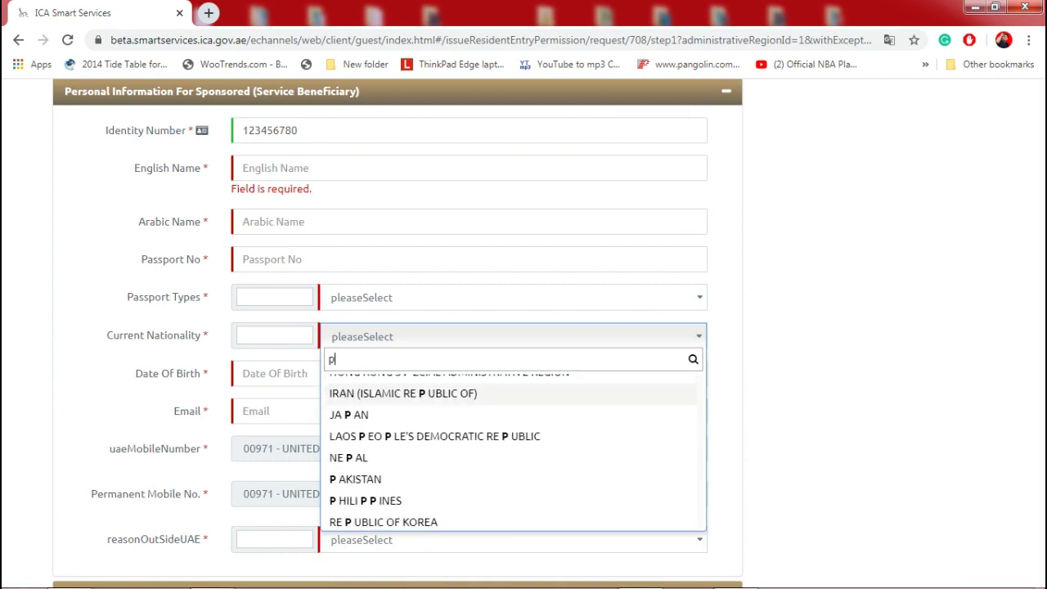
scroll(511, 401, down, 2)
scroll(511, 401, up, 2)
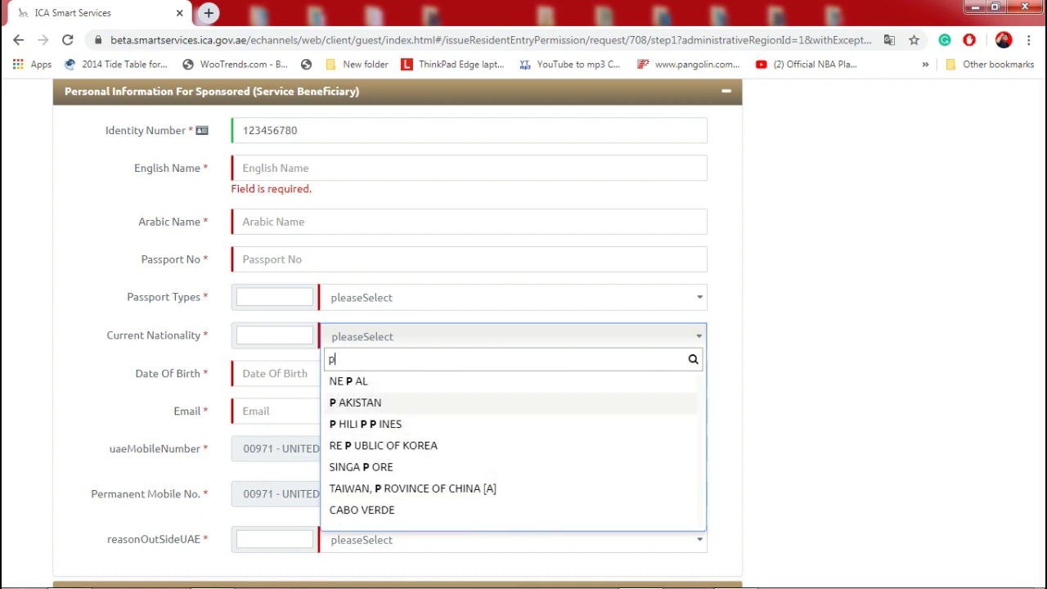
key(Down)
key(Return)
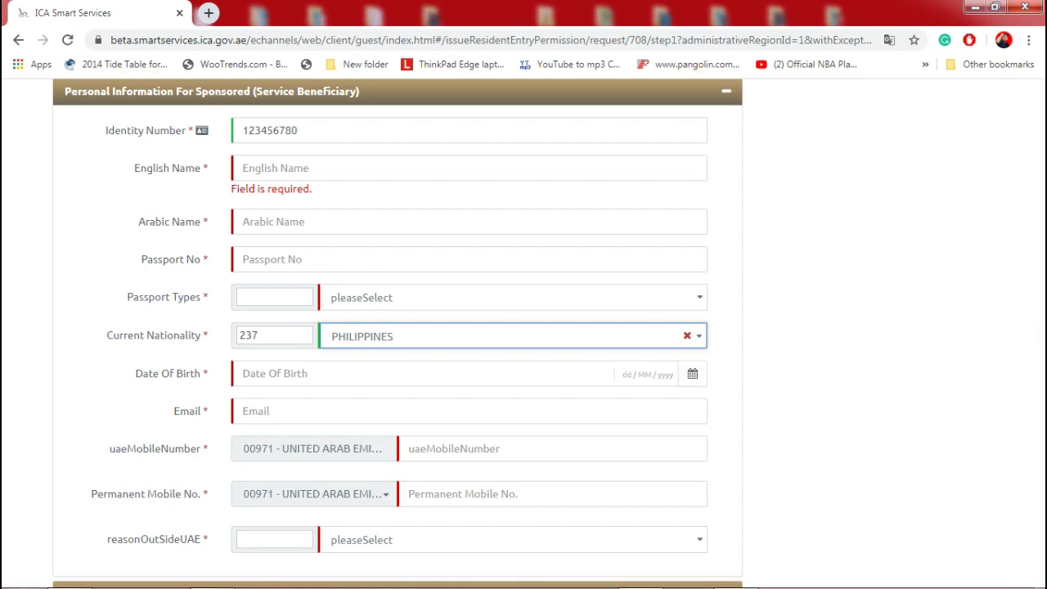
click(328, 411)
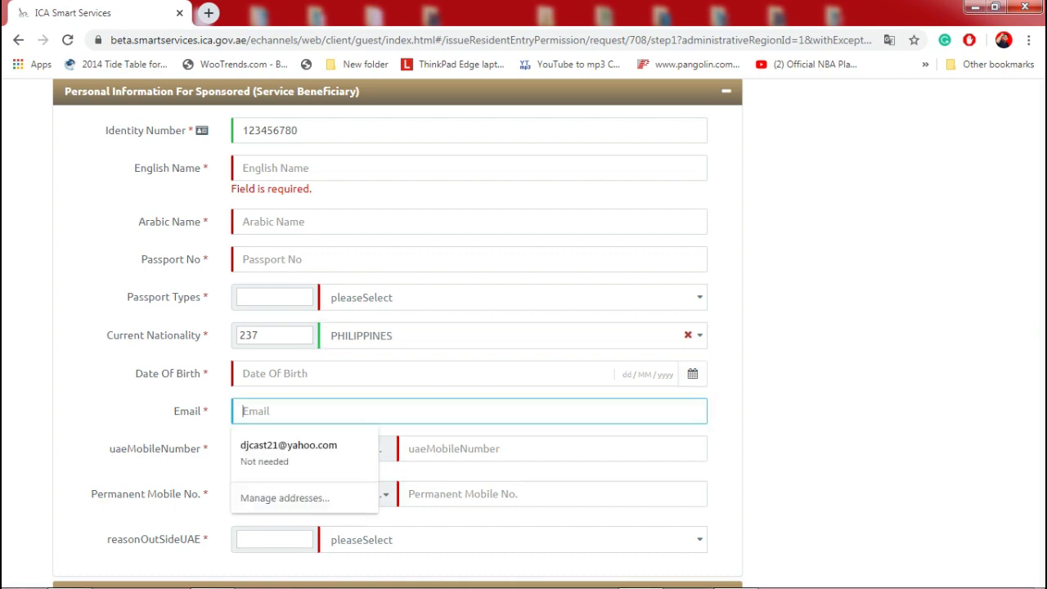
key(Down)
key(Return)
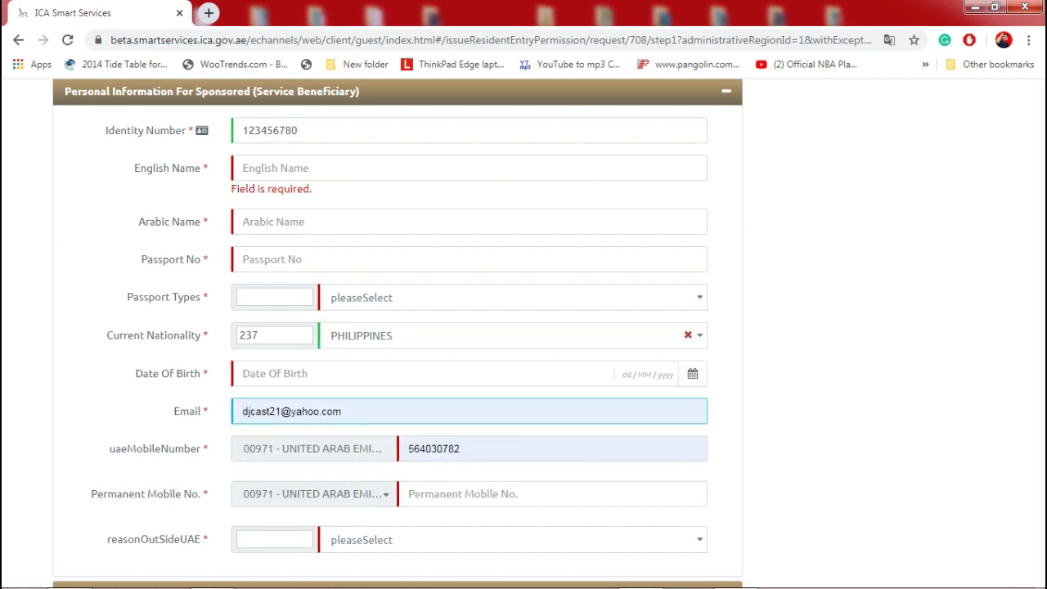
scroll(398, 334, down, 2)
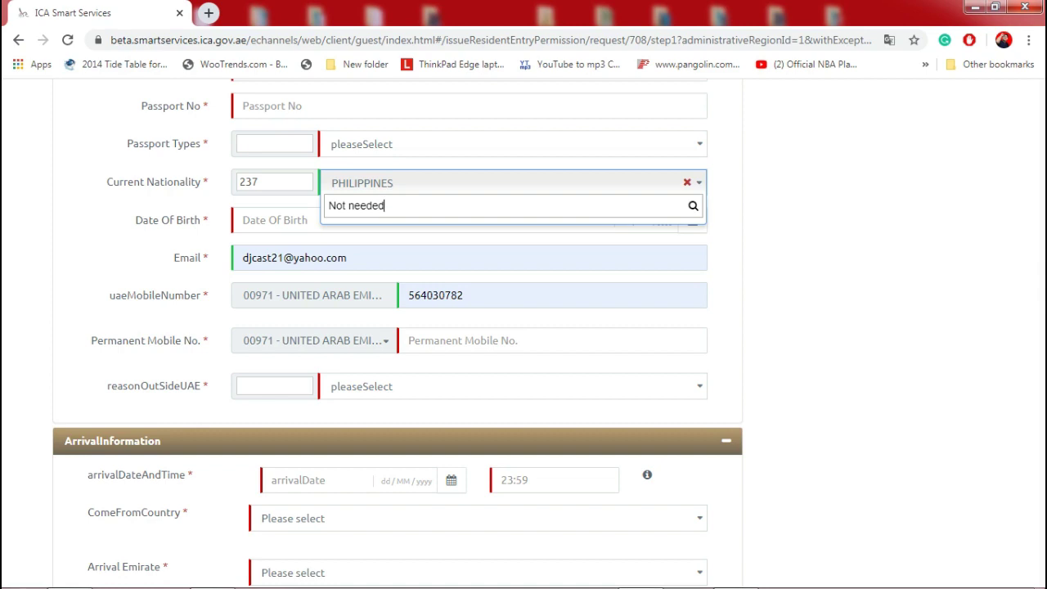
scroll(398, 334, down, 2)
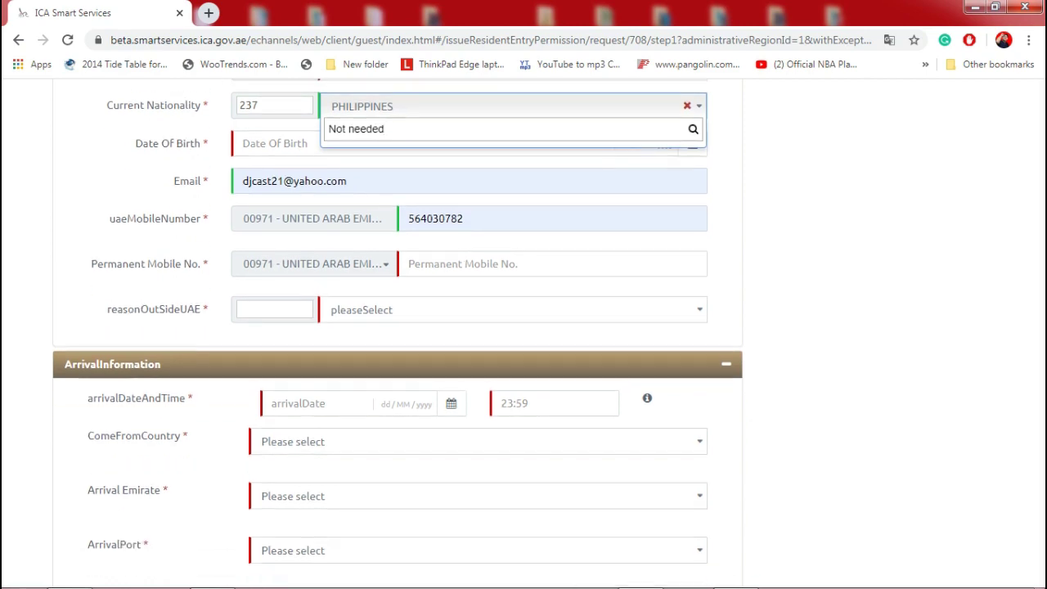
click(513, 309)
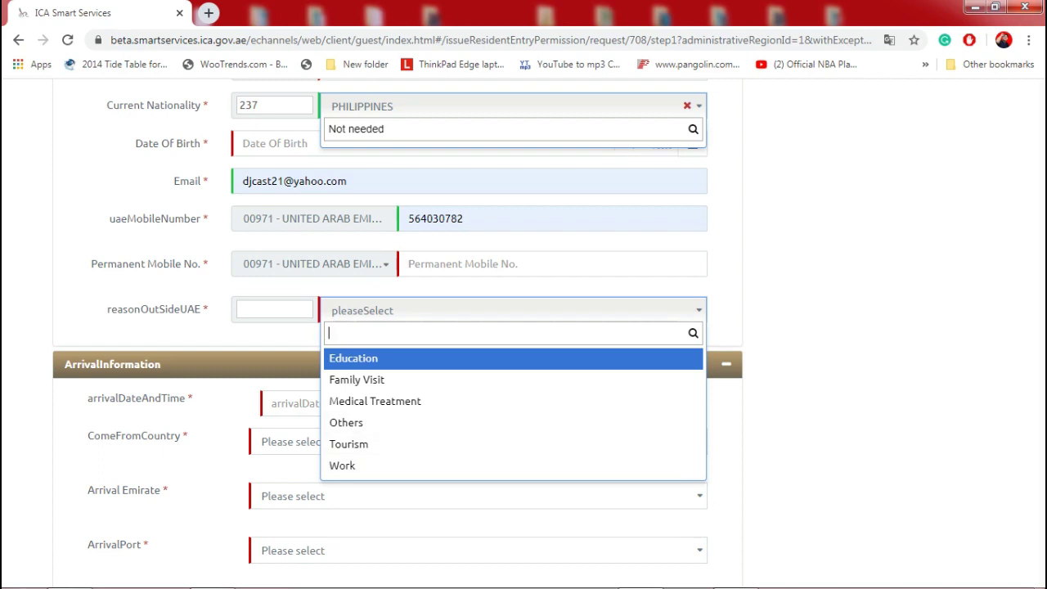
key(Escape)
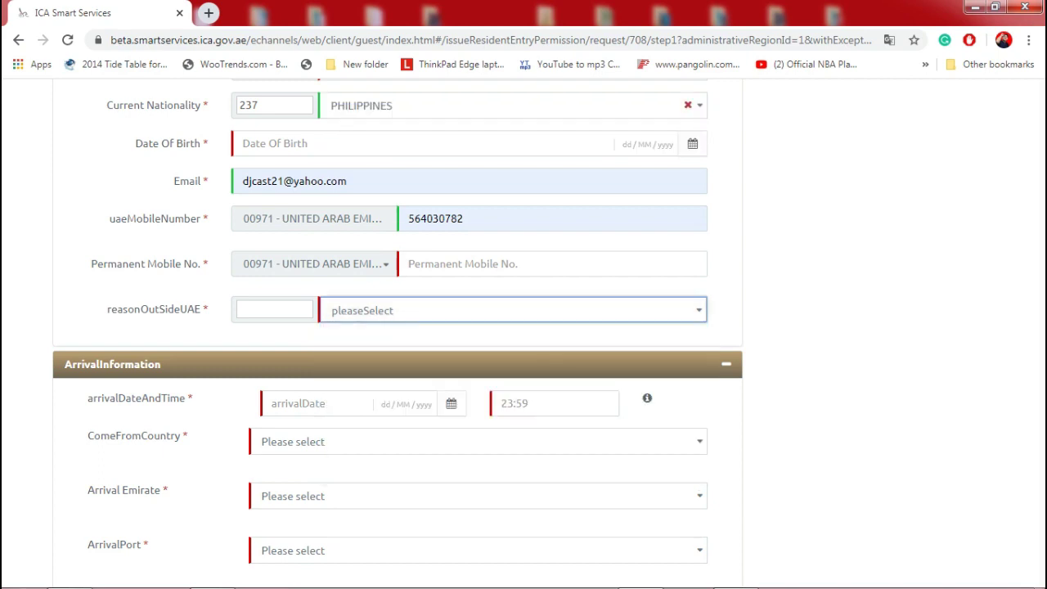
scroll(397, 328, down, 2)
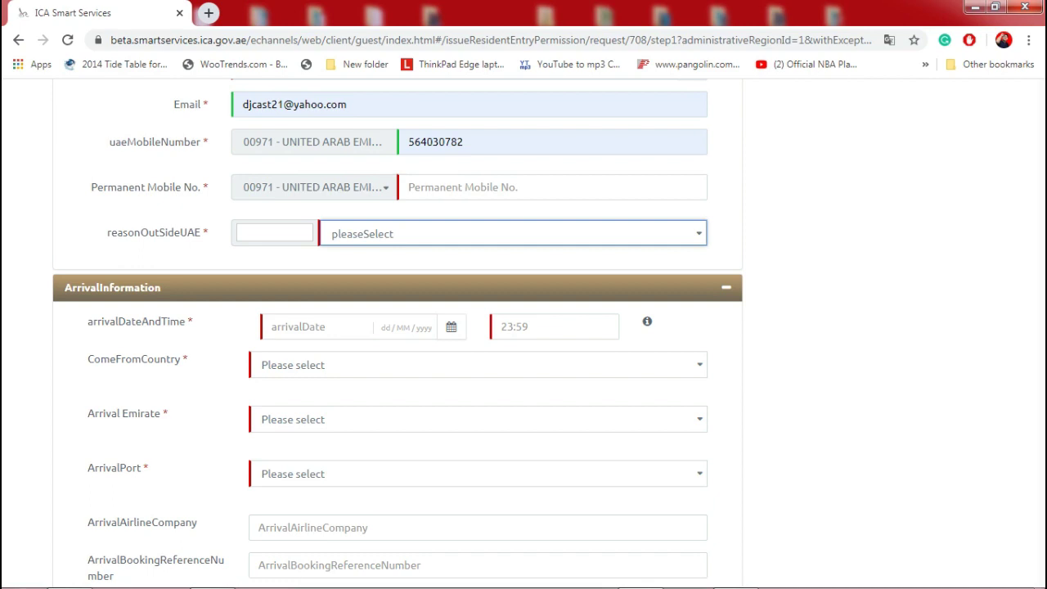
scroll(524, 328, down, 1)
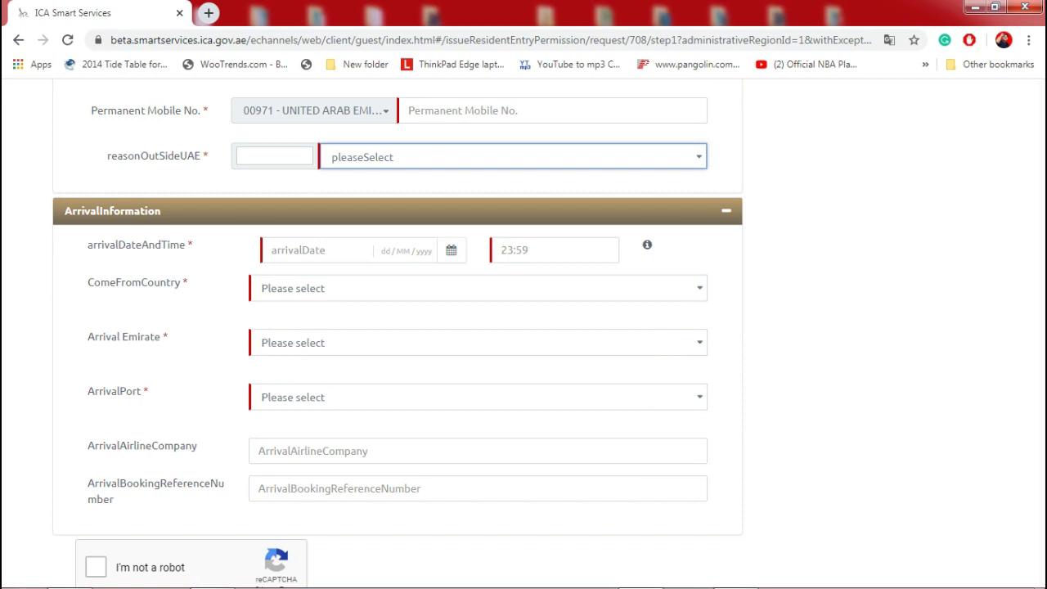
scroll(524, 327, down, 3)
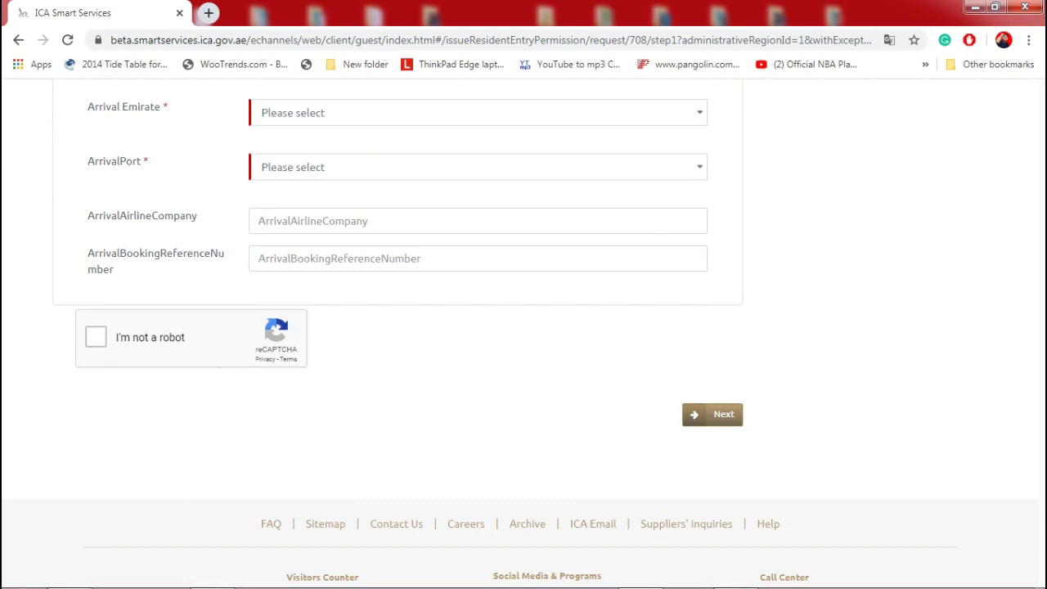
scroll(524, 327, down, 2)
scroll(524, 327, up, 4)
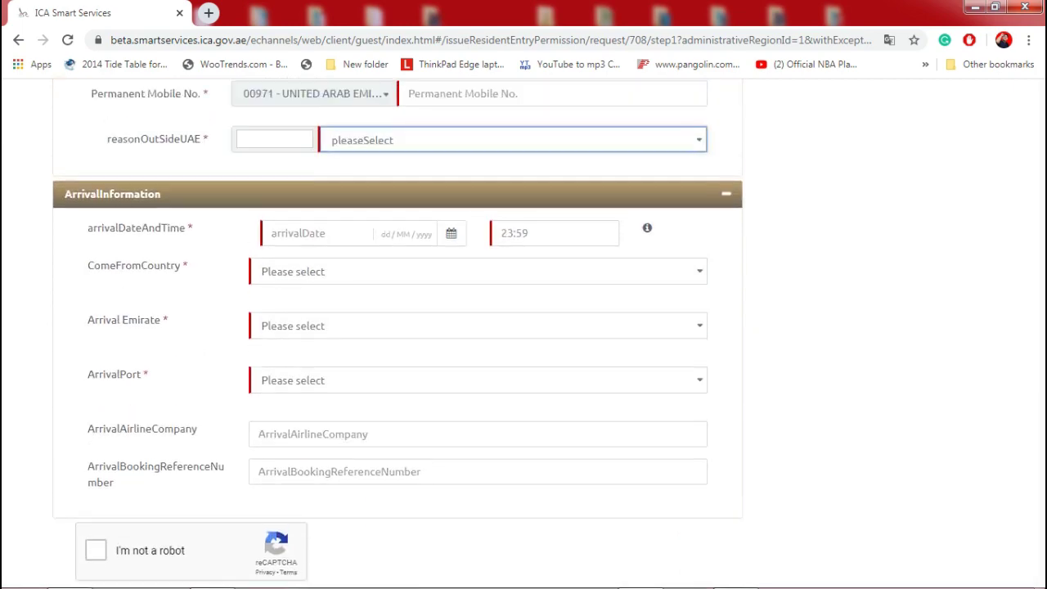
scroll(524, 327, up, 3)
scroll(524, 327, down, 5)
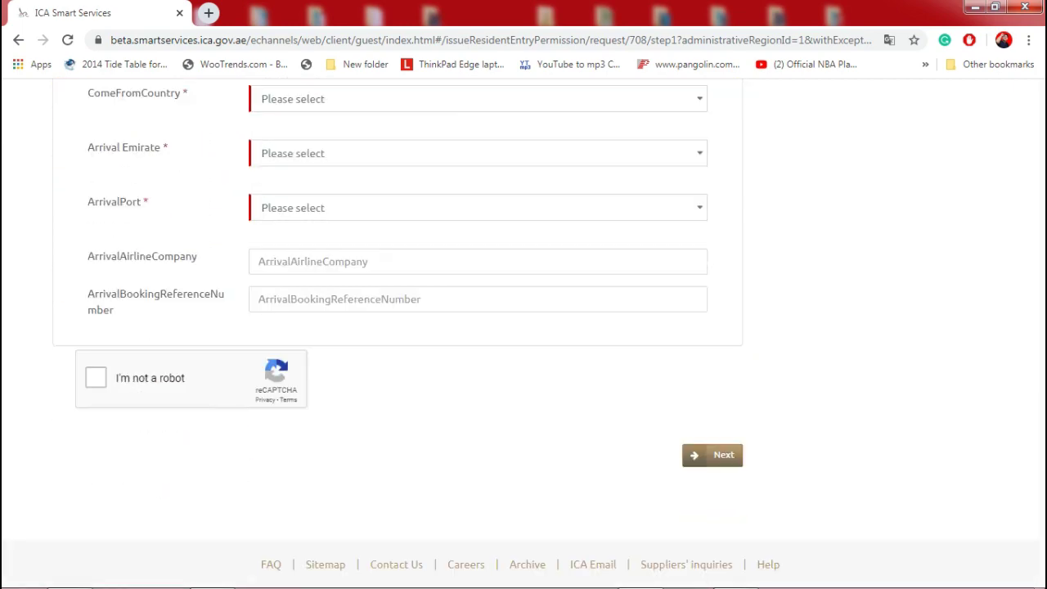
scroll(397, 327, up, 4)
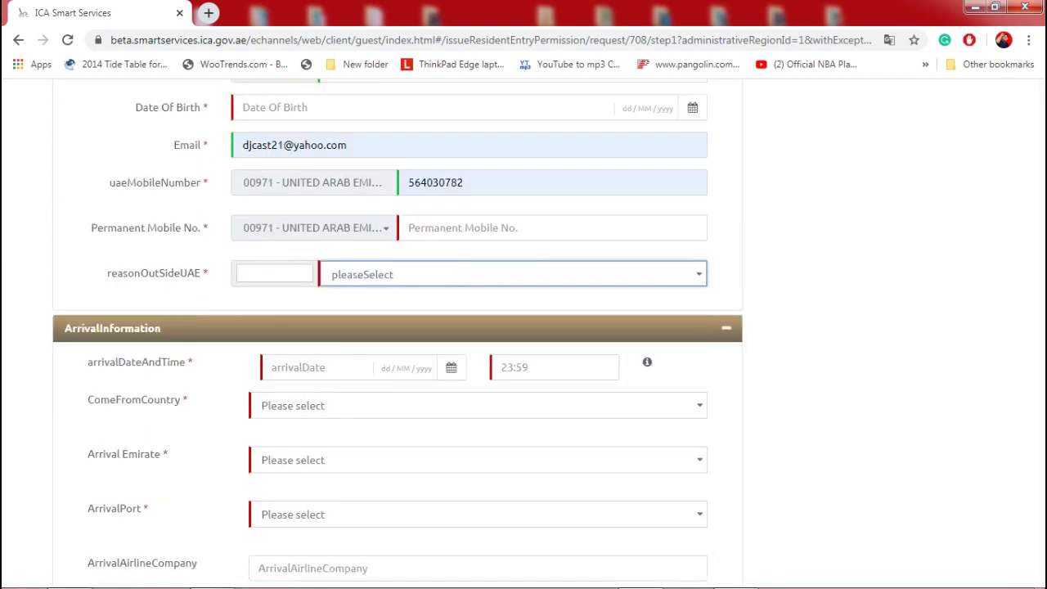
scroll(398, 327, up, 4)
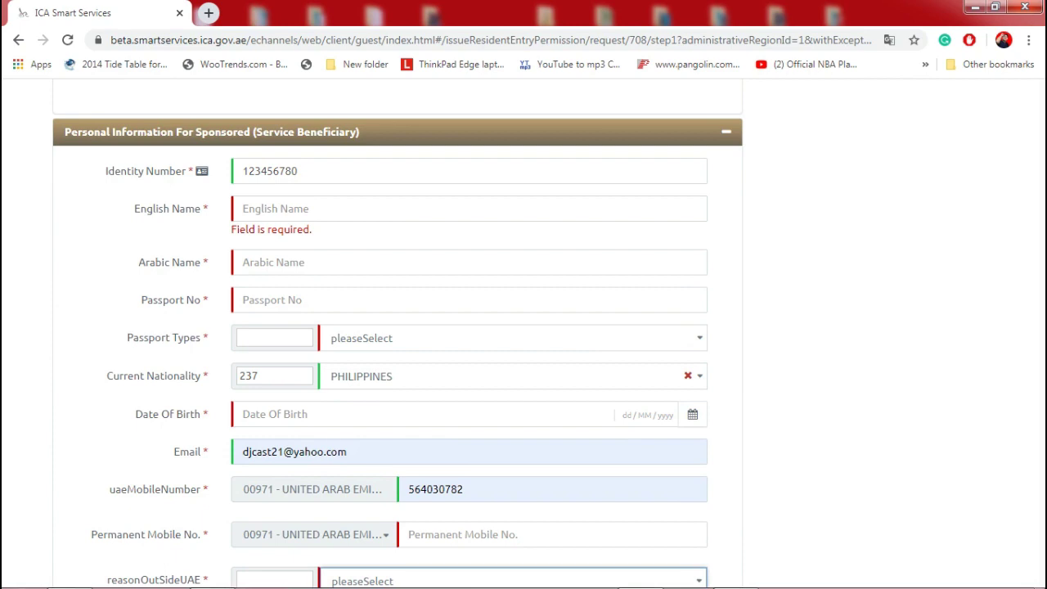
scroll(398, 328, up, 2)
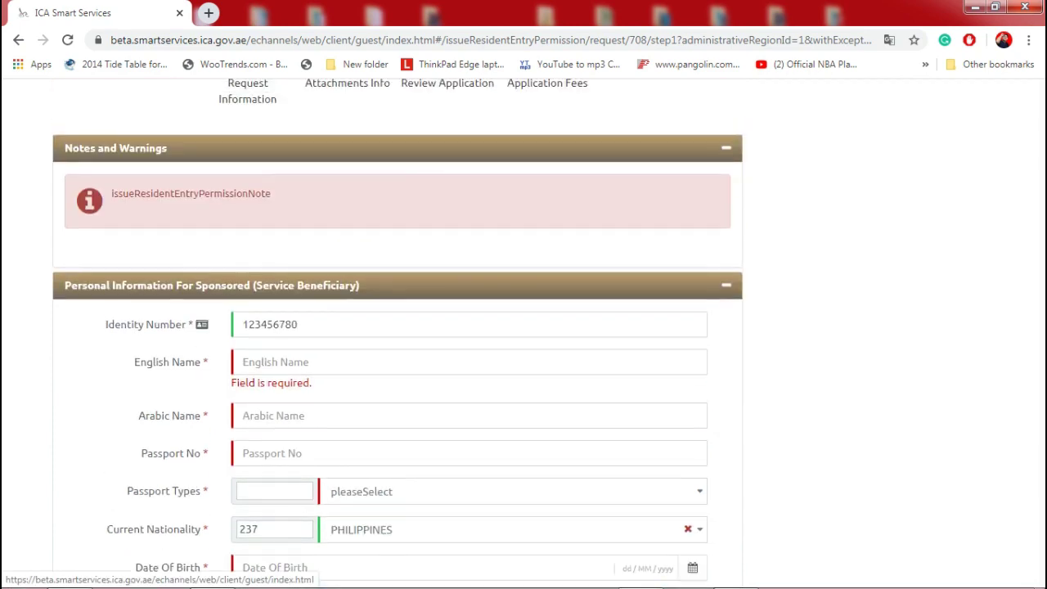
scroll(397, 327, up, 3)
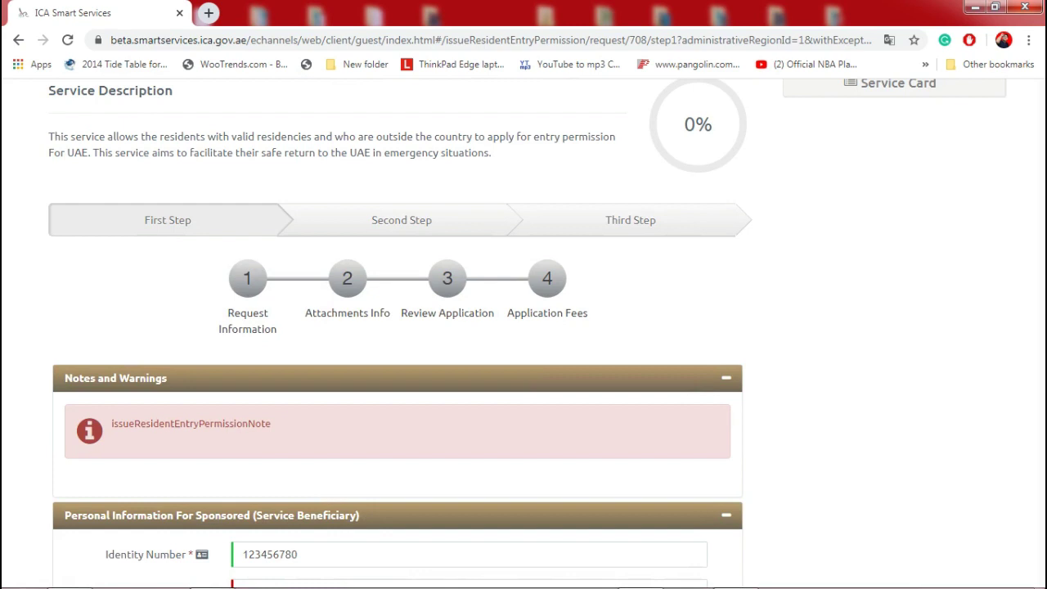
scroll(523, 328, up, 3)
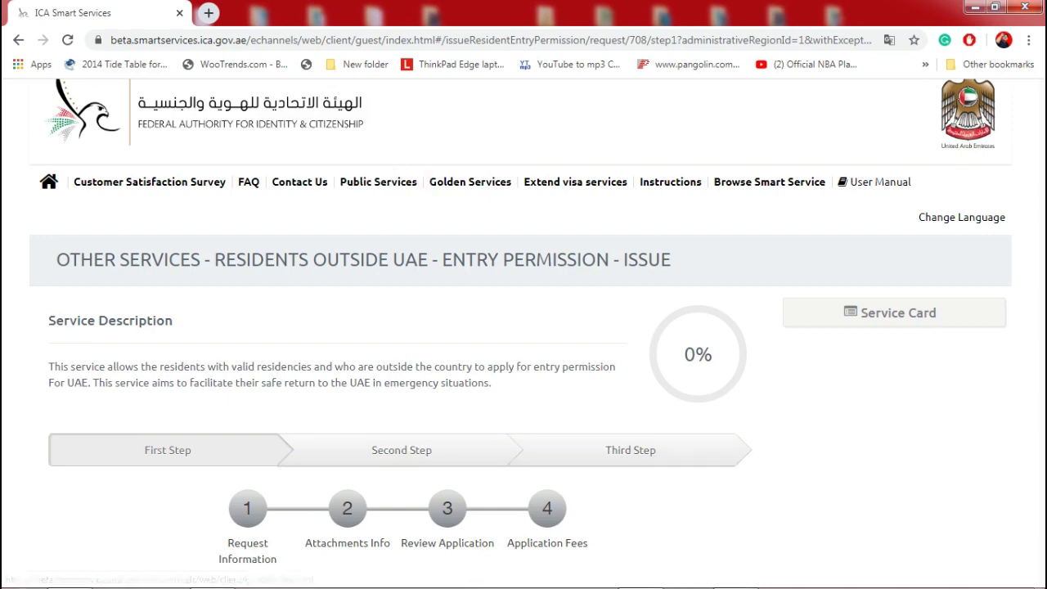
scroll(523, 328, down, 7)
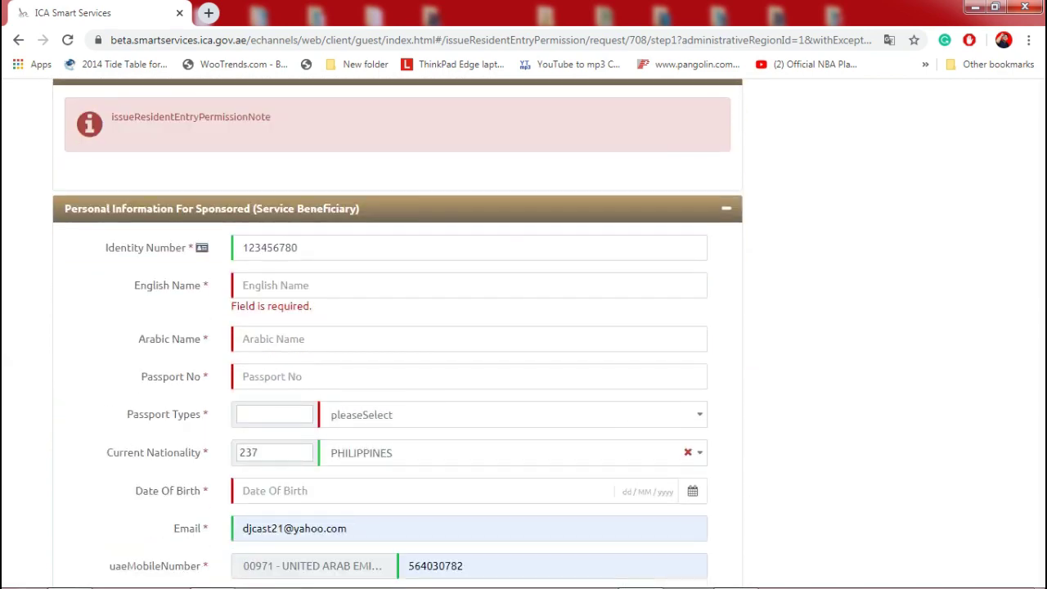
scroll(524, 327, up, 7)
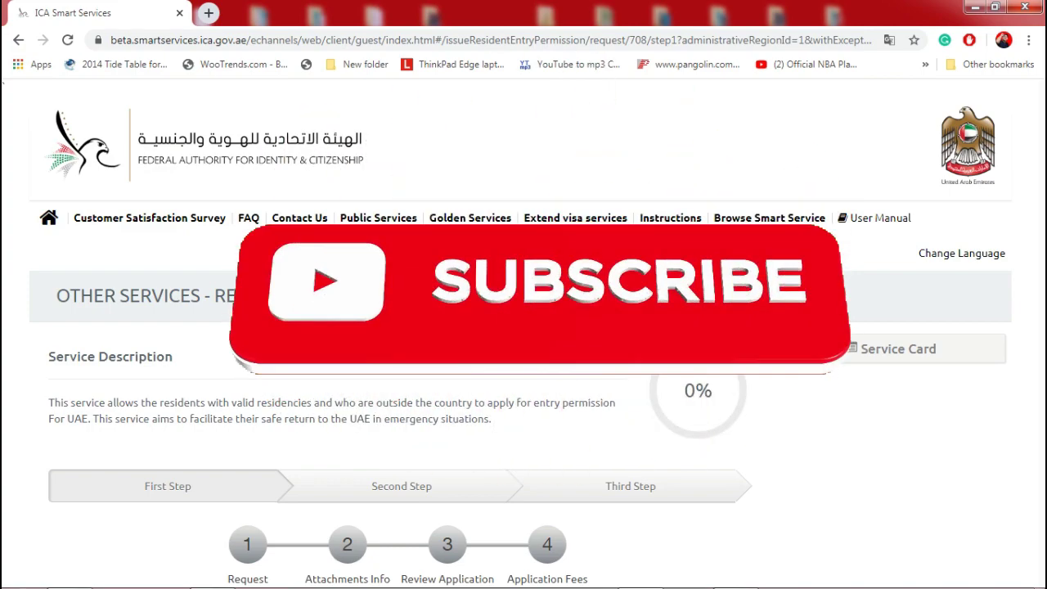
scroll(524, 327, down, 4)
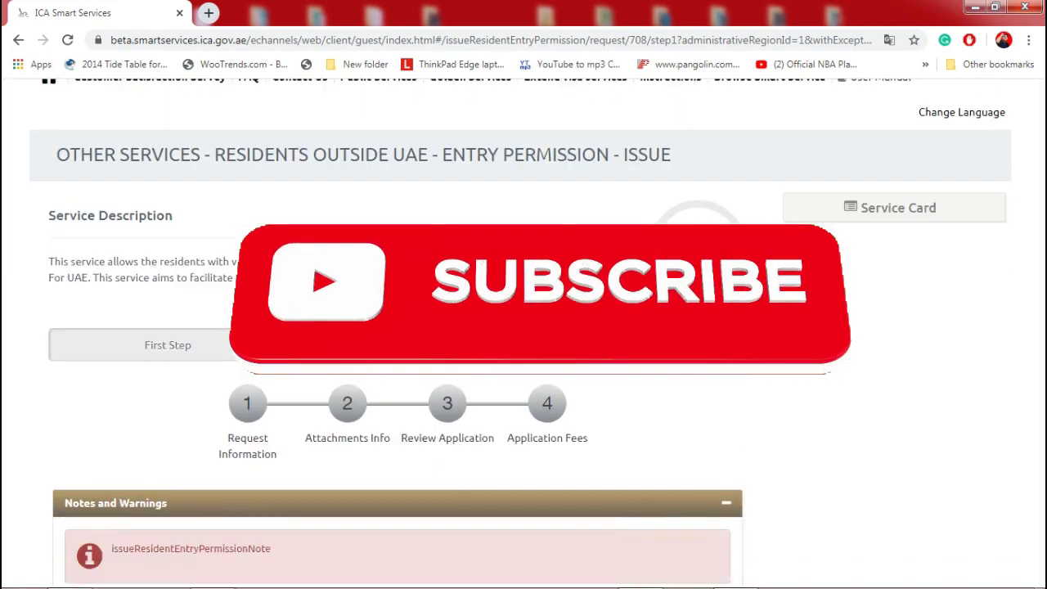
scroll(523, 327, down, 3)
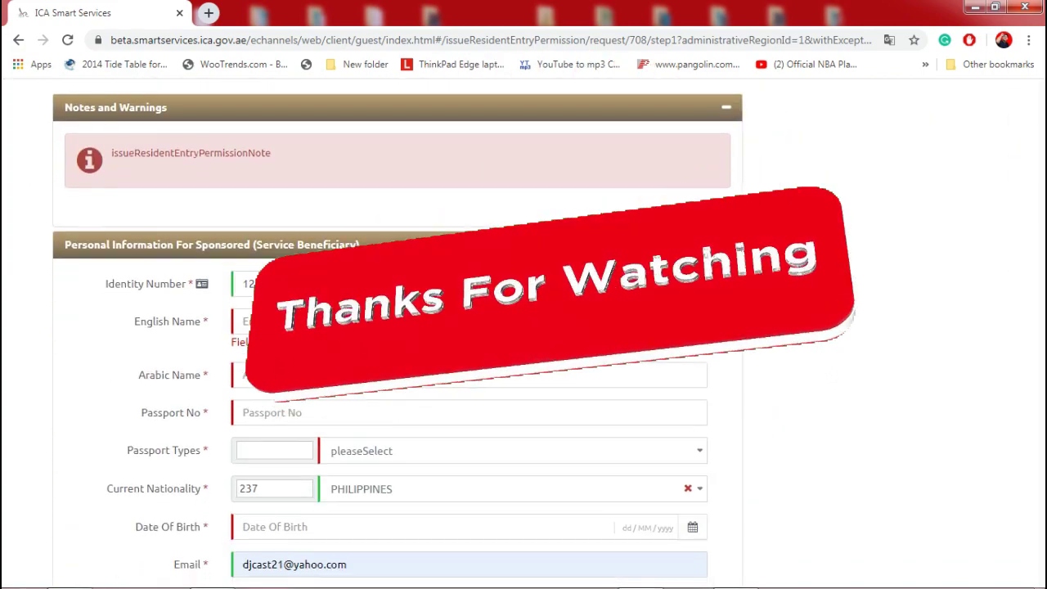
scroll(524, 328, down, 6)
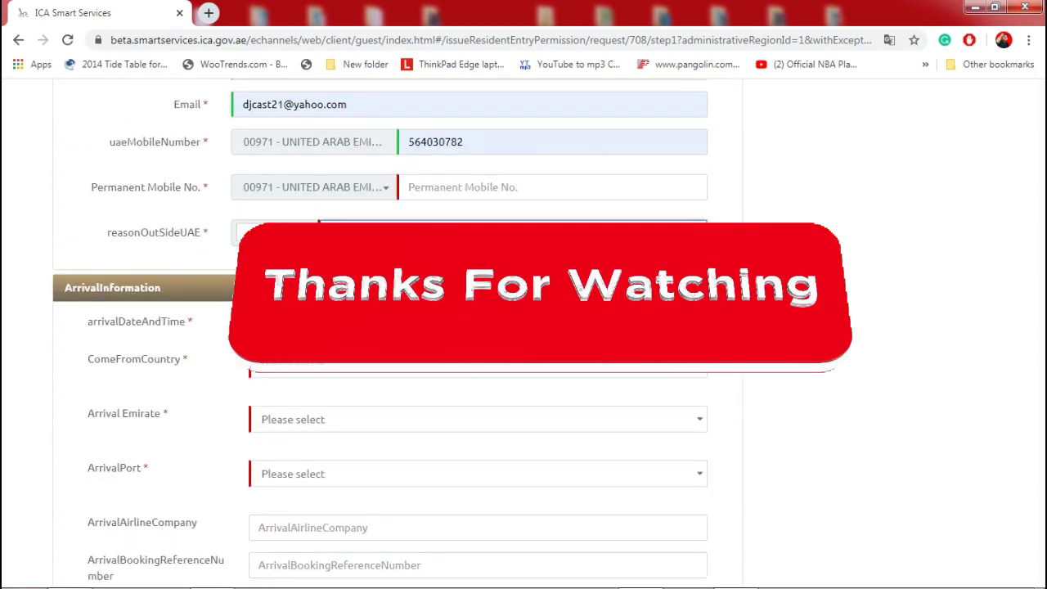
scroll(524, 328, down, 4)
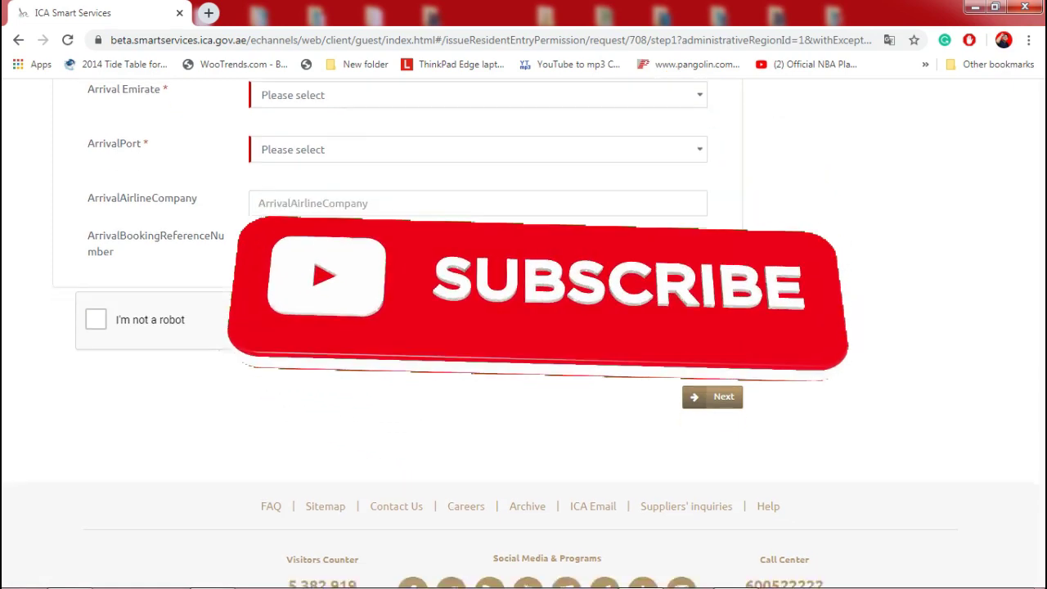
scroll(524, 328, down, 2)
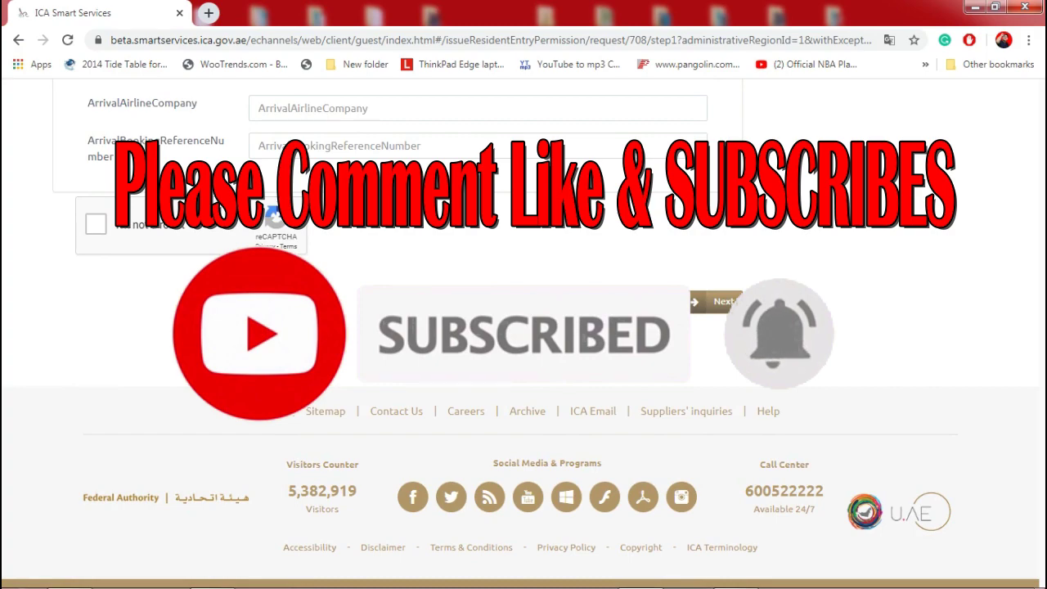
scroll(524, 327, up, 4)
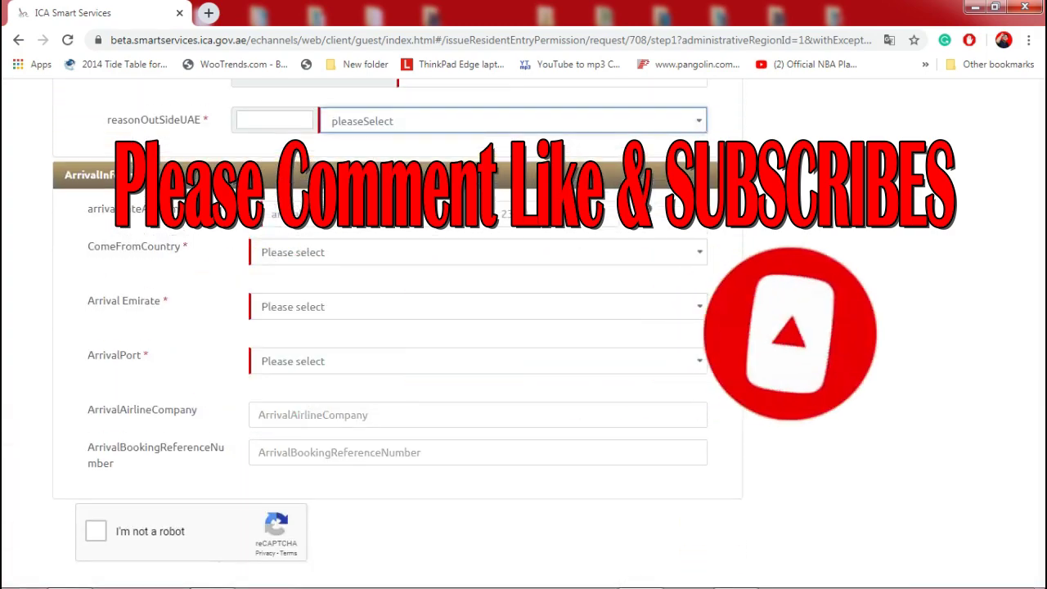
scroll(524, 327, up, 6)
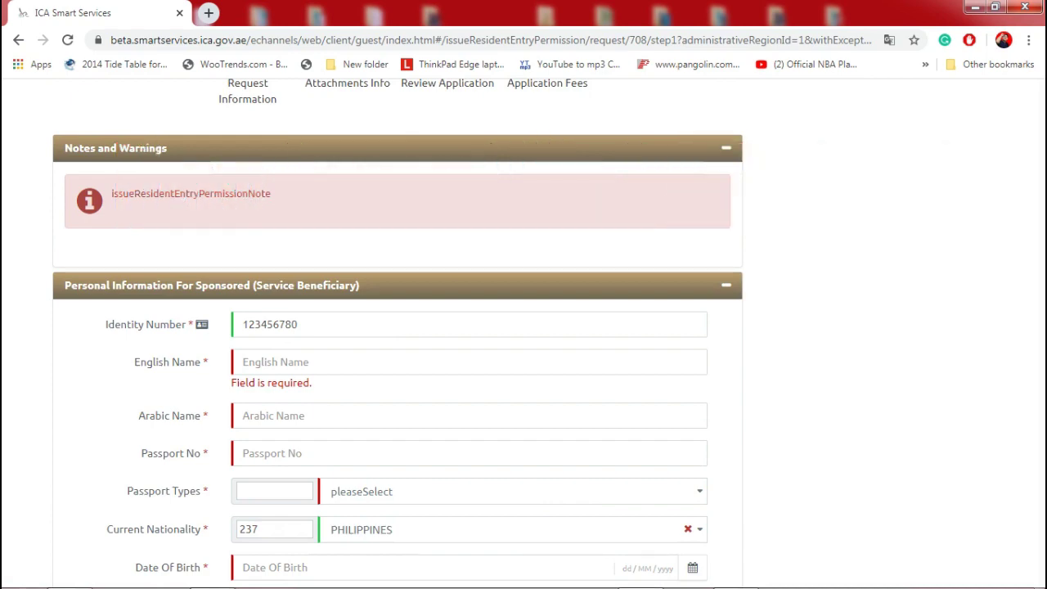
scroll(524, 327, up, 5)
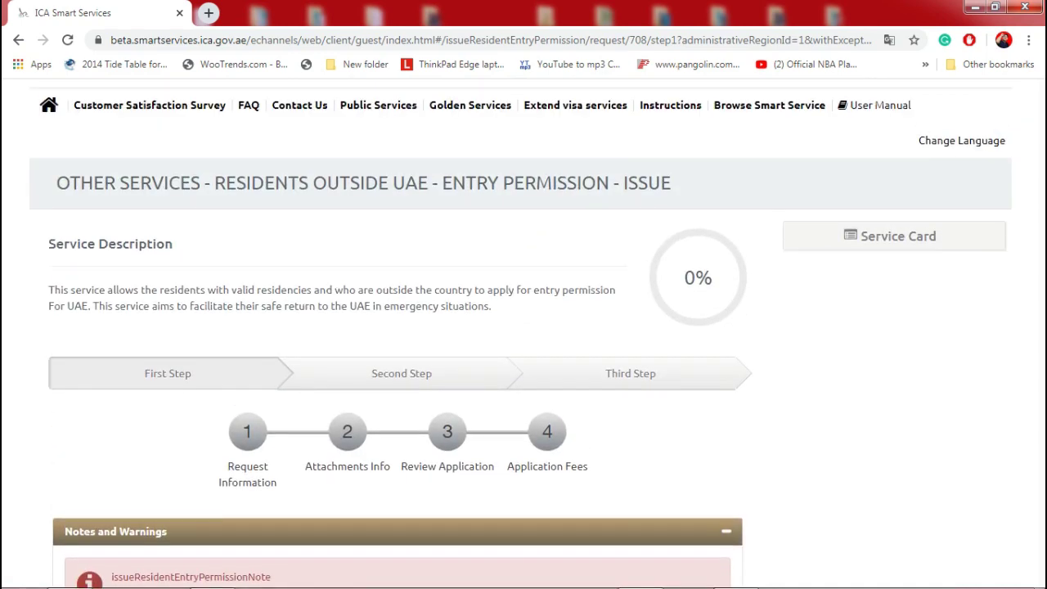